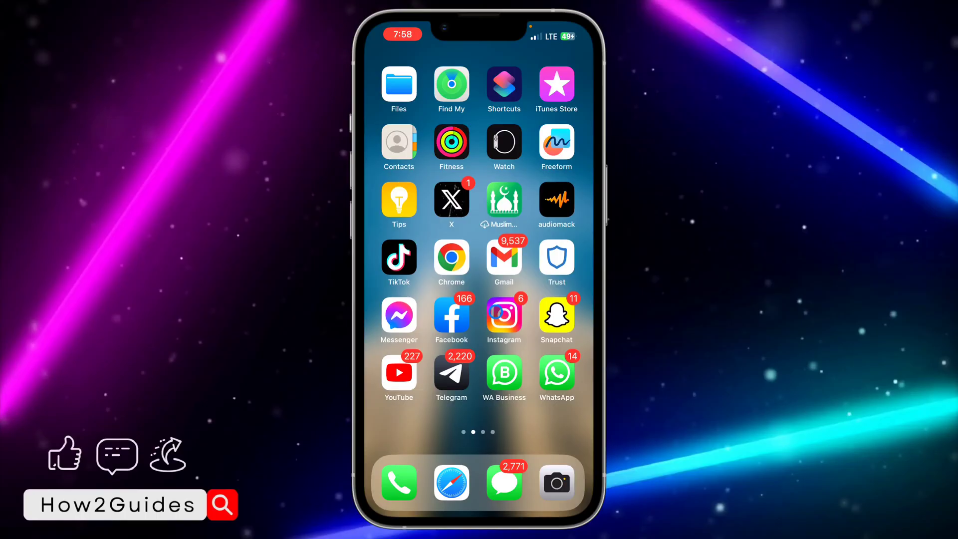
- Open the Test chat in Instagram's Messages, then open and close its camera
{"action": "left_click", "coordinate": [496, 312]}
{"action": "left_click_drag", "start_coordinate": [554, 285], "coordinate": [442, 279]}
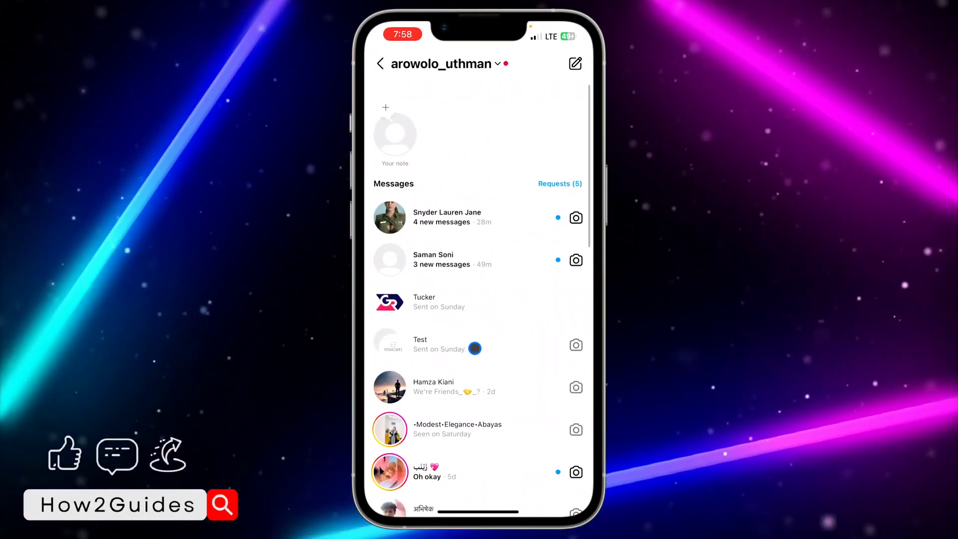
{"action": "left_click", "coordinate": [476, 345]}
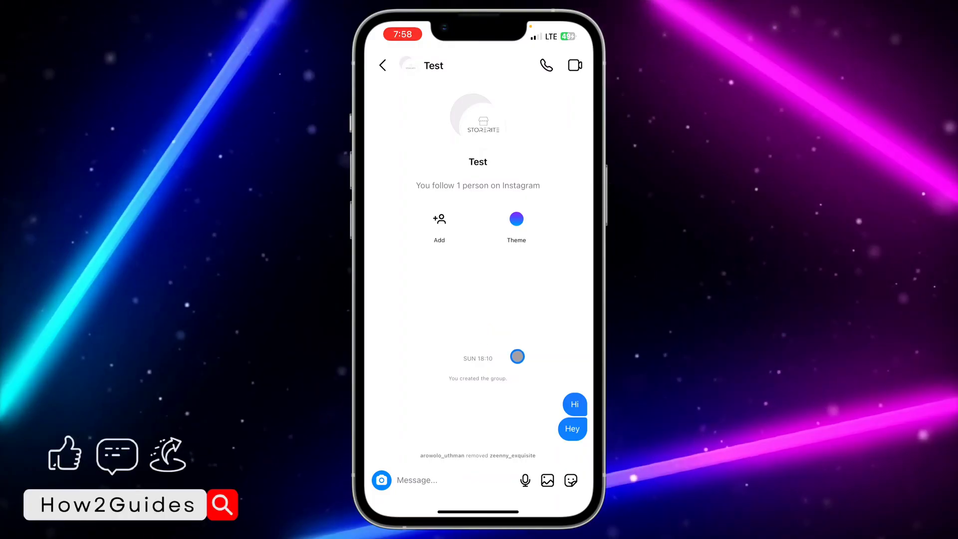
{"action": "left_click", "coordinate": [381, 480]}
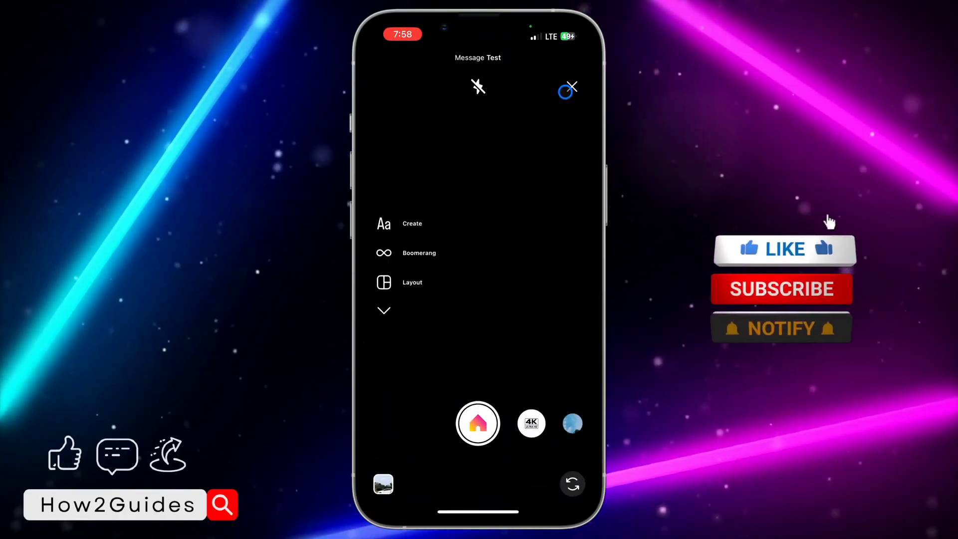
{"action": "left_click", "coordinate": [572, 84]}
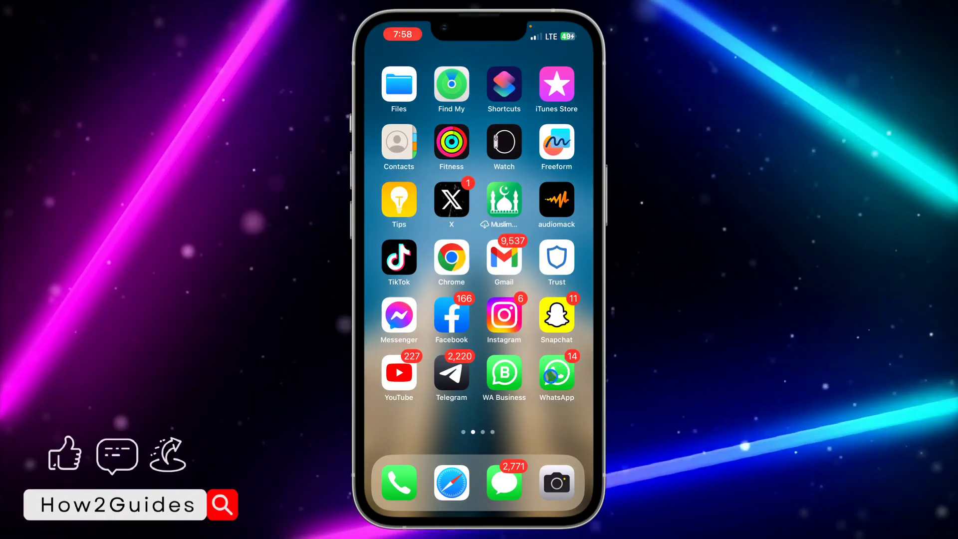
- From the first home page, open Settings and Instagram's permissions page
{"action": "left_click_drag", "start_coordinate": [452, 222], "coordinate": [585, 135]}
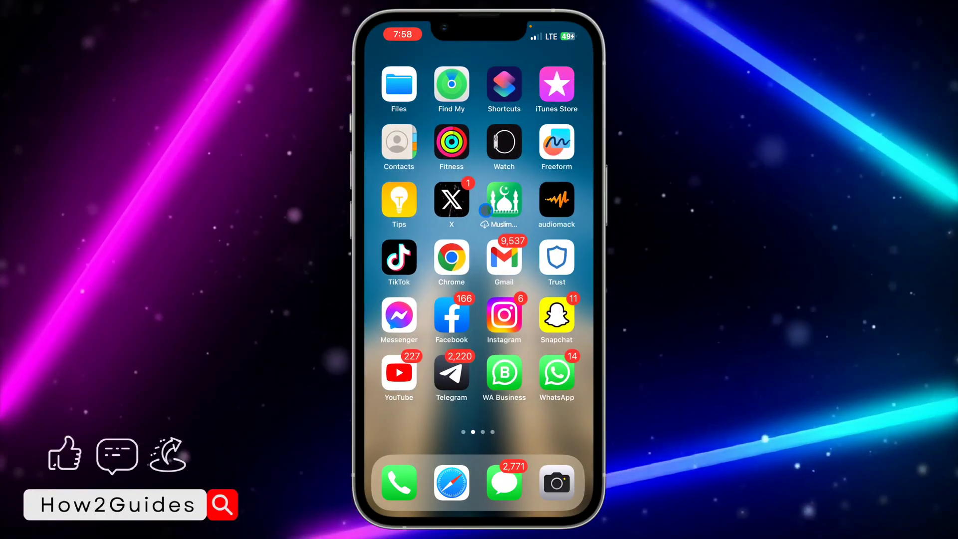
{"action": "left_click", "coordinate": [504, 142]}
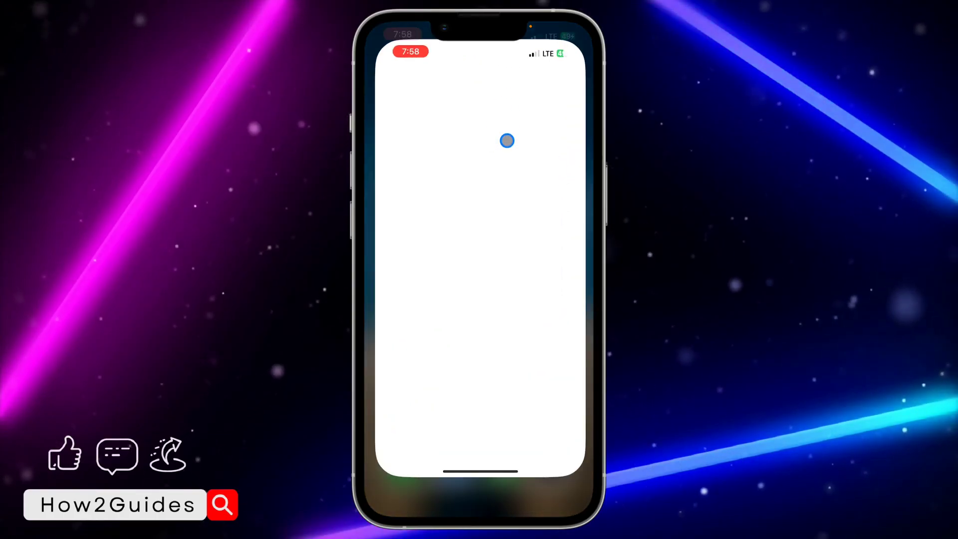
{"action": "scroll", "coordinate": [493, 229], "scroll_direction": "down", "scroll_amount": 15}
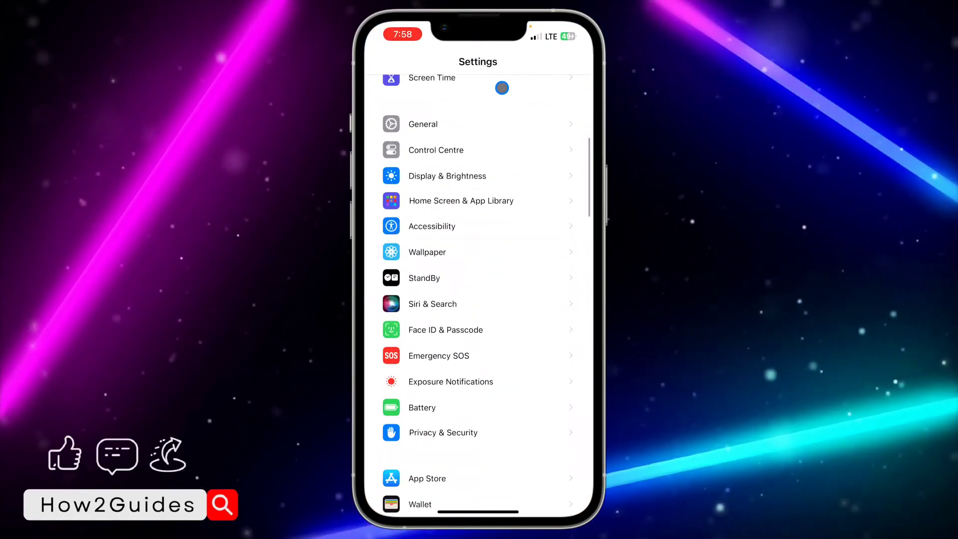
{"action": "scroll", "coordinate": [486, 224], "scroll_direction": "down", "scroll_amount": 10}
{"action": "scroll", "coordinate": [487, 225], "scroll_direction": "down", "scroll_amount": 8}
{"action": "scroll", "coordinate": [505, 157], "scroll_direction": "down", "scroll_amount": 10}
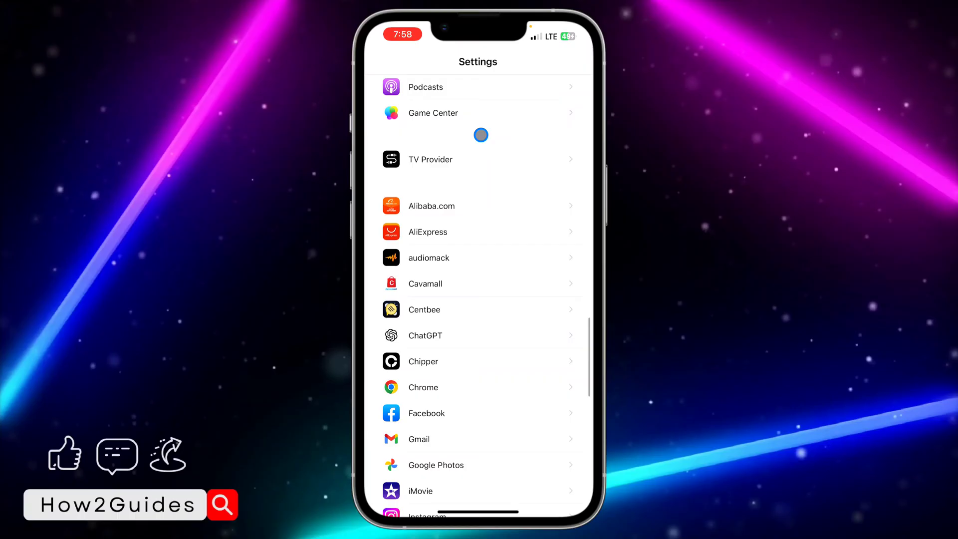
{"action": "scroll", "coordinate": [480, 188], "scroll_direction": "down", "scroll_amount": 6}
{"action": "scroll", "coordinate": [479, 188], "scroll_direction": "down", "scroll_amount": 2}
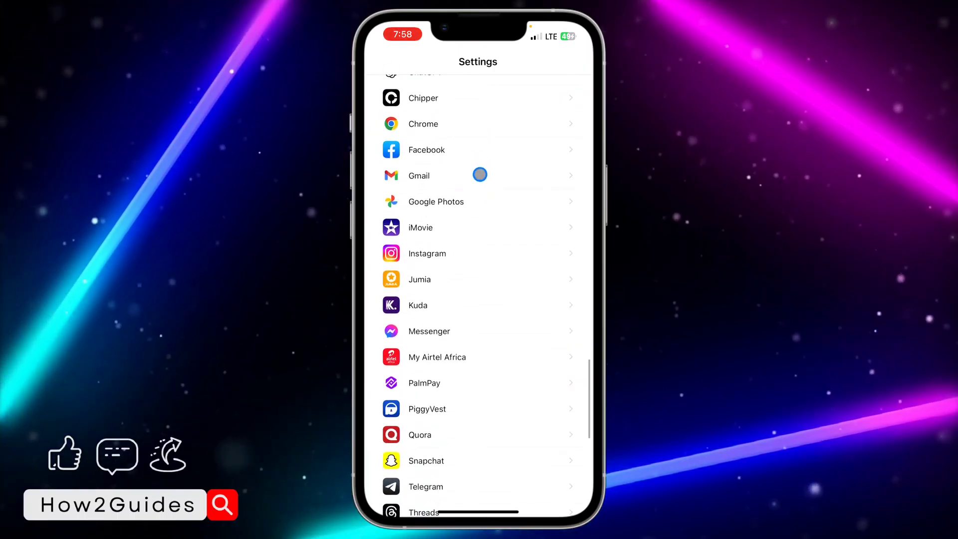
{"action": "left_click", "coordinate": [509, 259]}
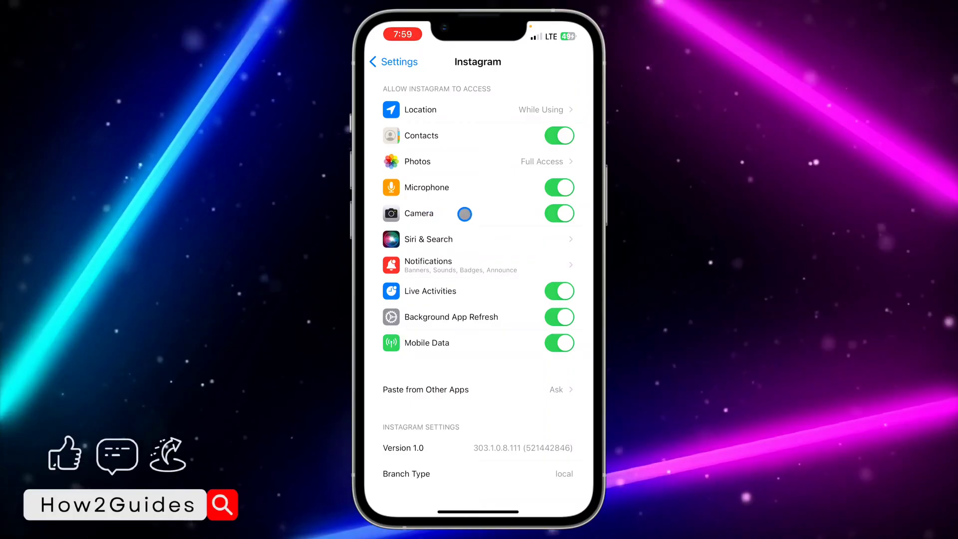
- Switch off Instagram's Camera access toggle
{"action": "left_click", "coordinate": [573, 210]}
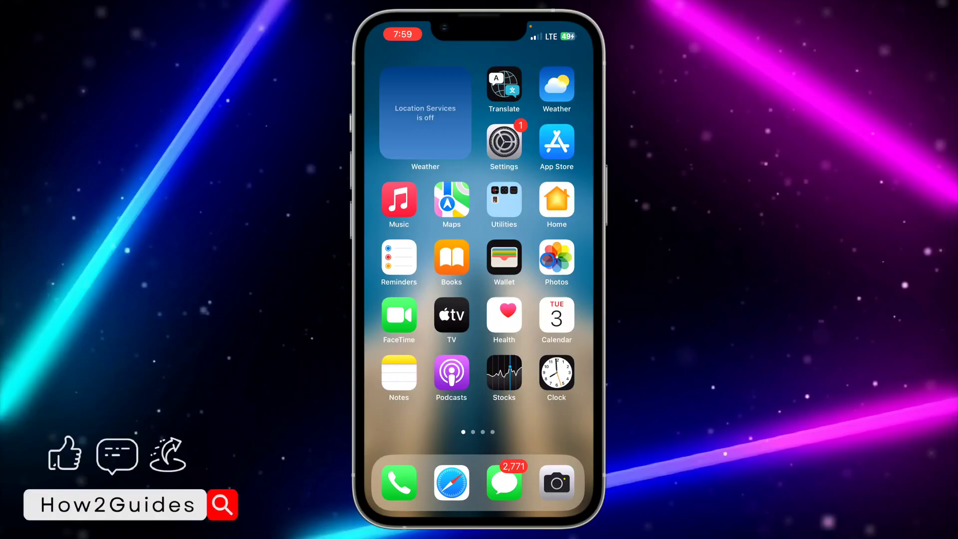
- Open Settings and go to General, then iPhone Storage
{"action": "left_click", "coordinate": [504, 144]}
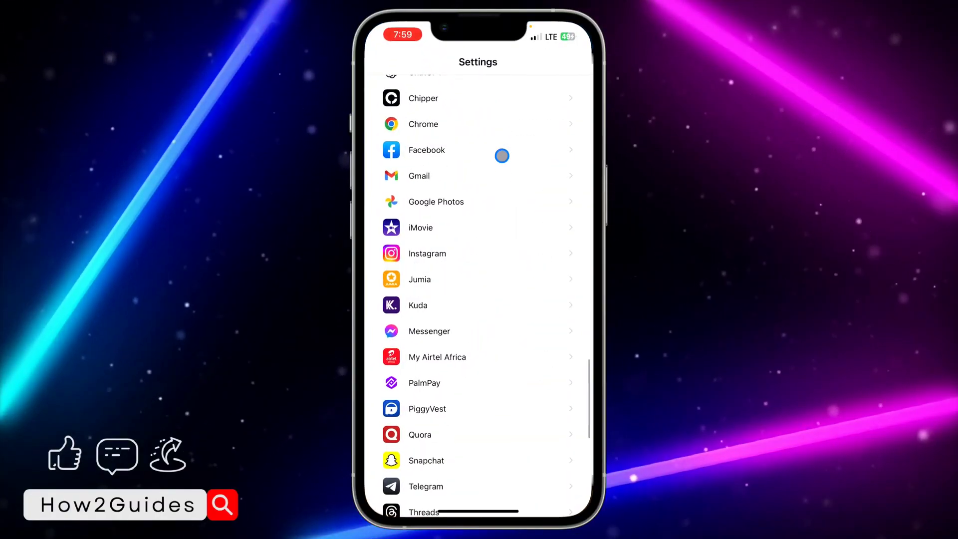
{"action": "scroll", "coordinate": [507, 159], "scroll_direction": "up", "scroll_amount": 15}
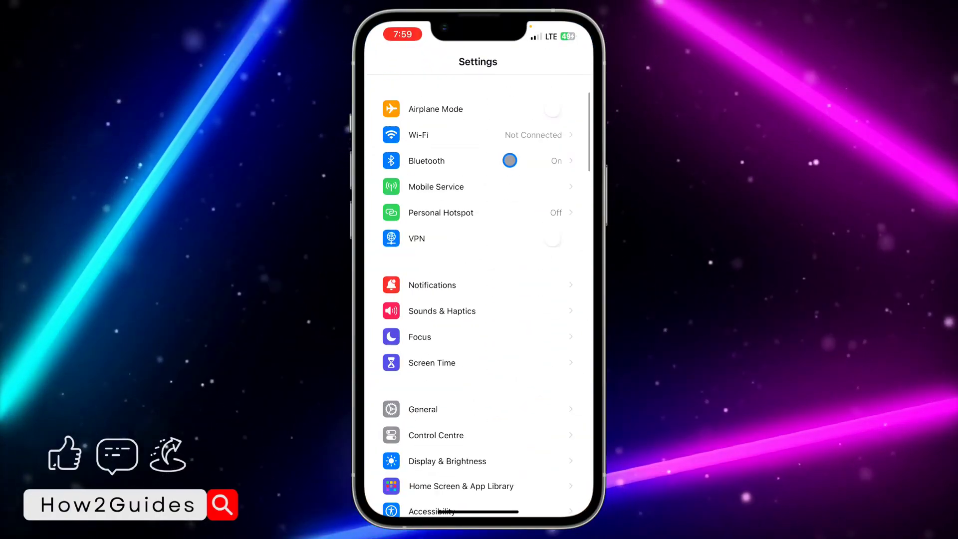
{"action": "scroll", "coordinate": [503, 170], "scroll_direction": "down", "scroll_amount": 5}
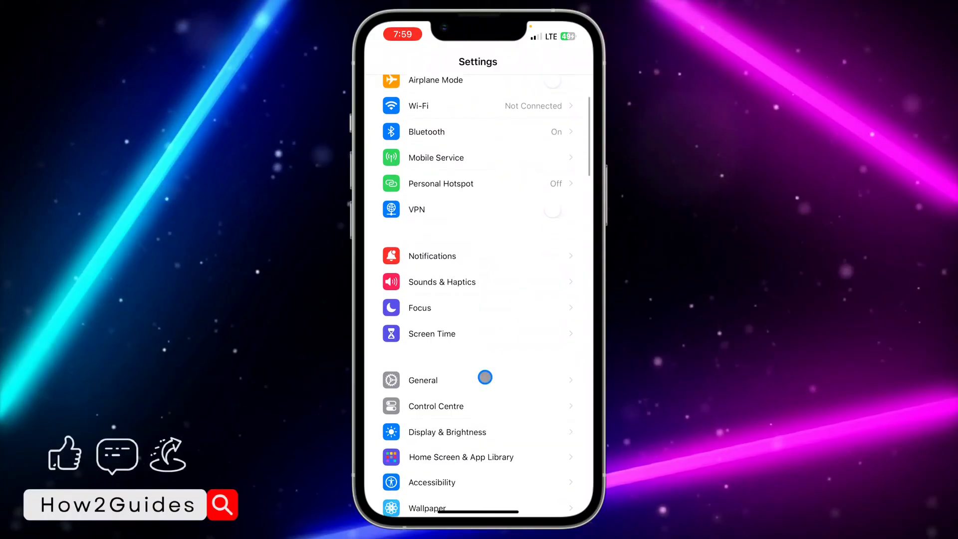
{"action": "left_click", "coordinate": [485, 380]}
{"action": "left_click", "coordinate": [532, 295]}
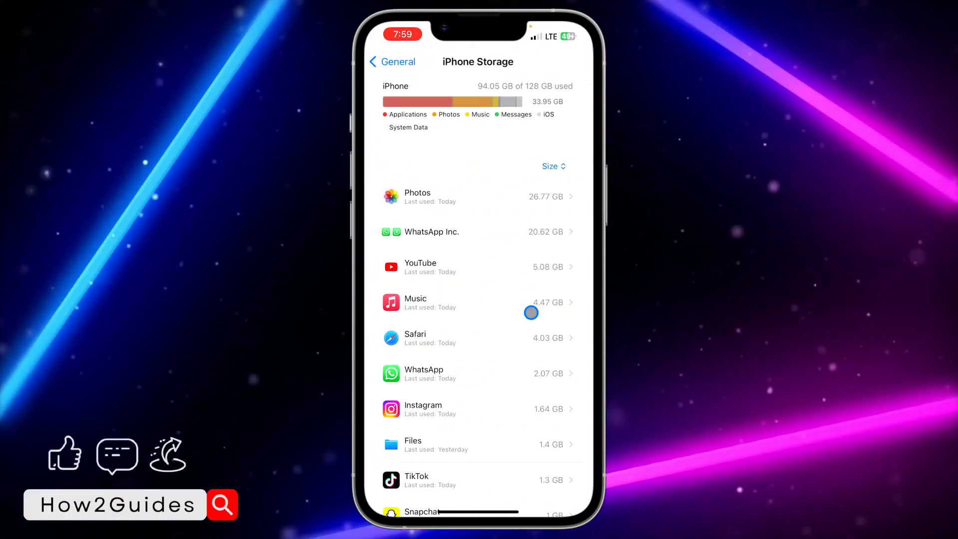
{"action": "scroll", "coordinate": [500, 352], "scroll_direction": "down", "scroll_amount": 10}
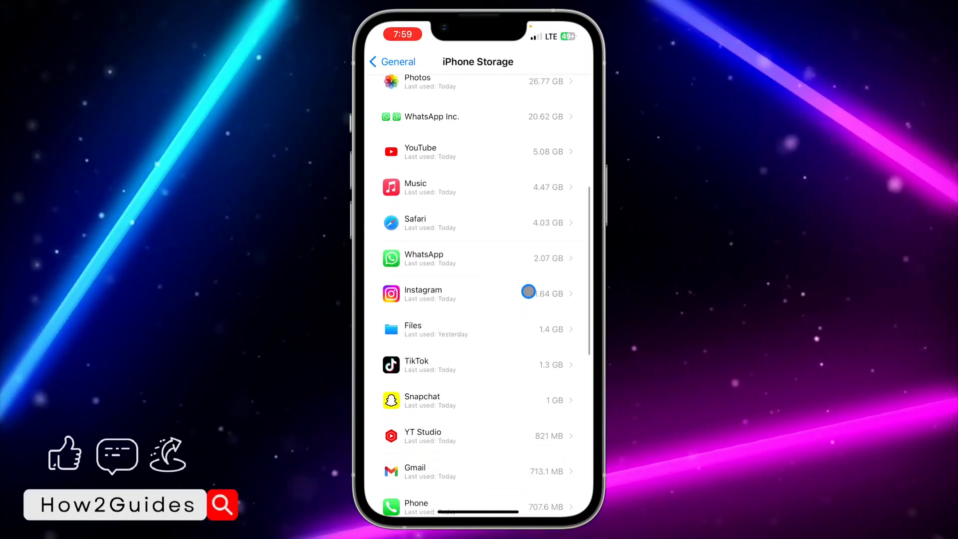
- Open Instagram's 1.64 GB entry in the iPhone Storage list
{"action": "left_click", "coordinate": [498, 205]}
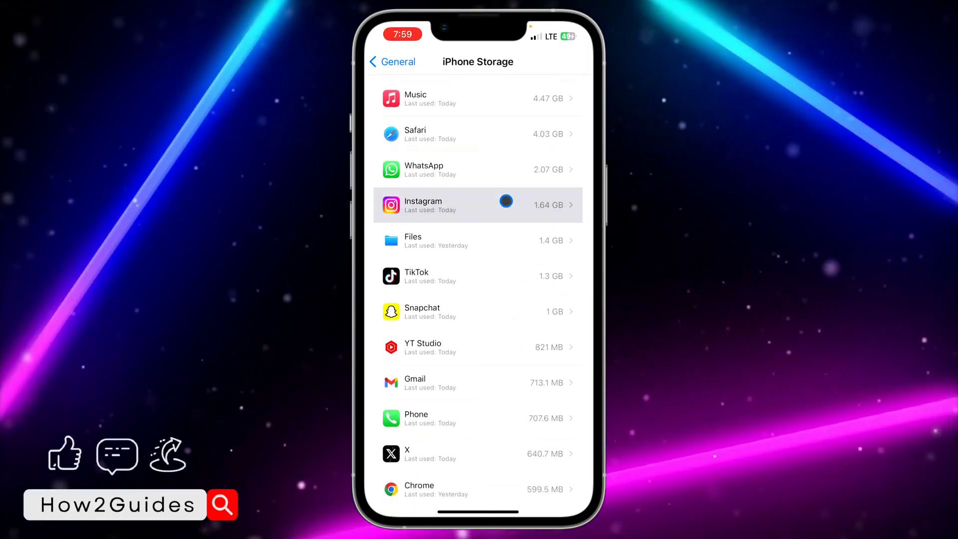